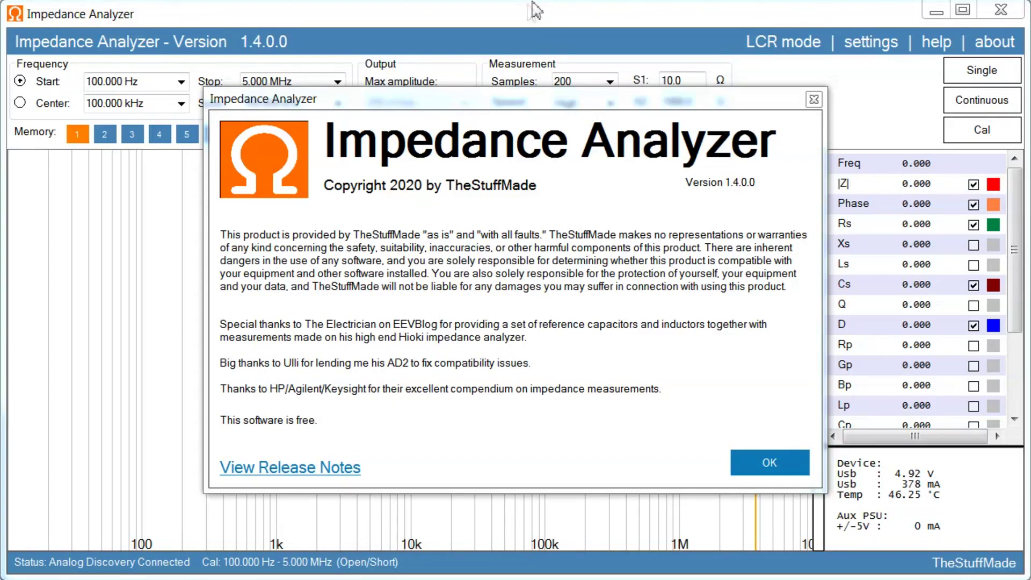
Step: Dismiss the About box, sweep the capacitor into slots 1 and 2, and overlay slot 1 for comparison
left_click(781, 459)
left_click(948, 81)
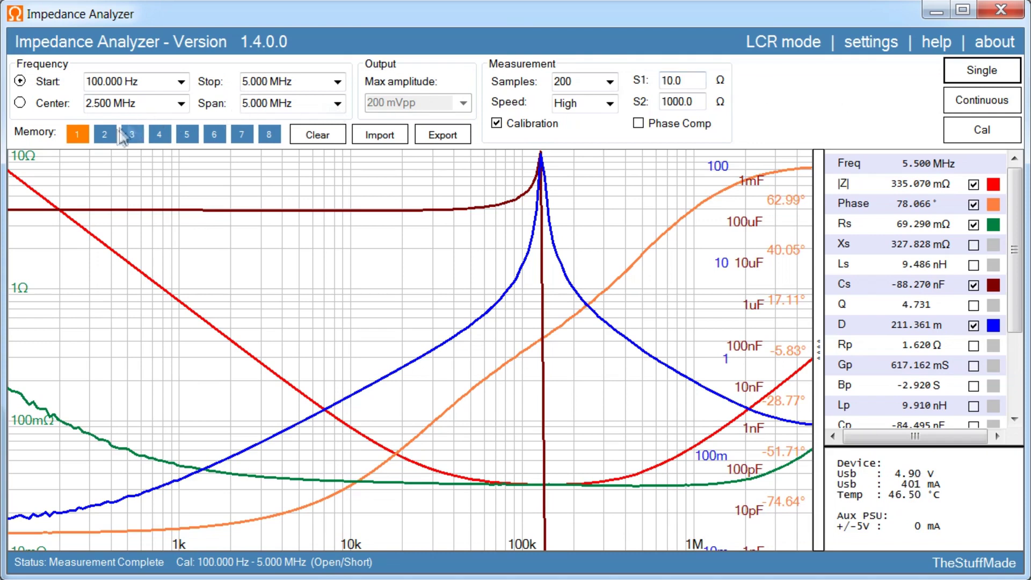
left_click(981, 70)
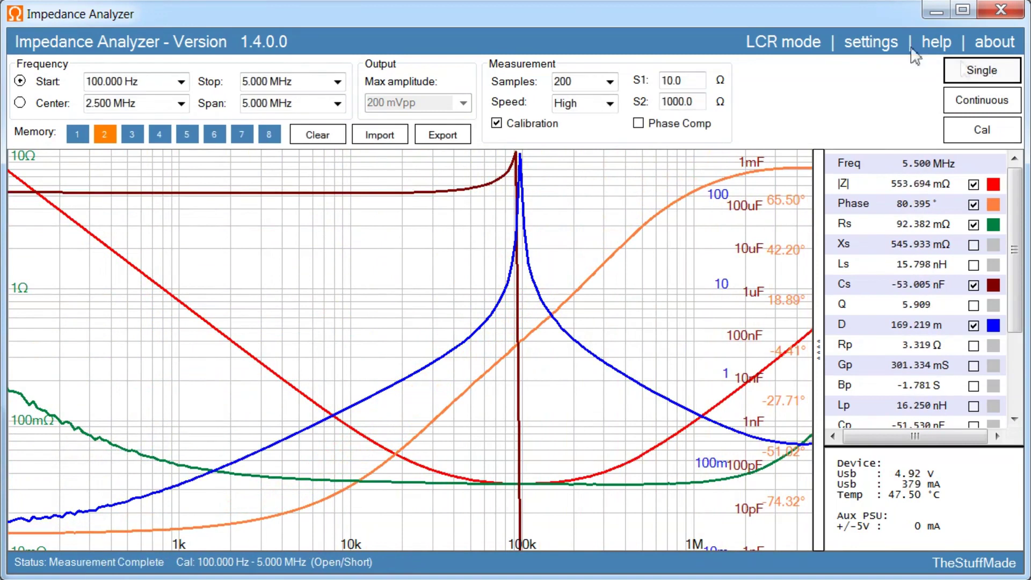
left_click(76, 139)
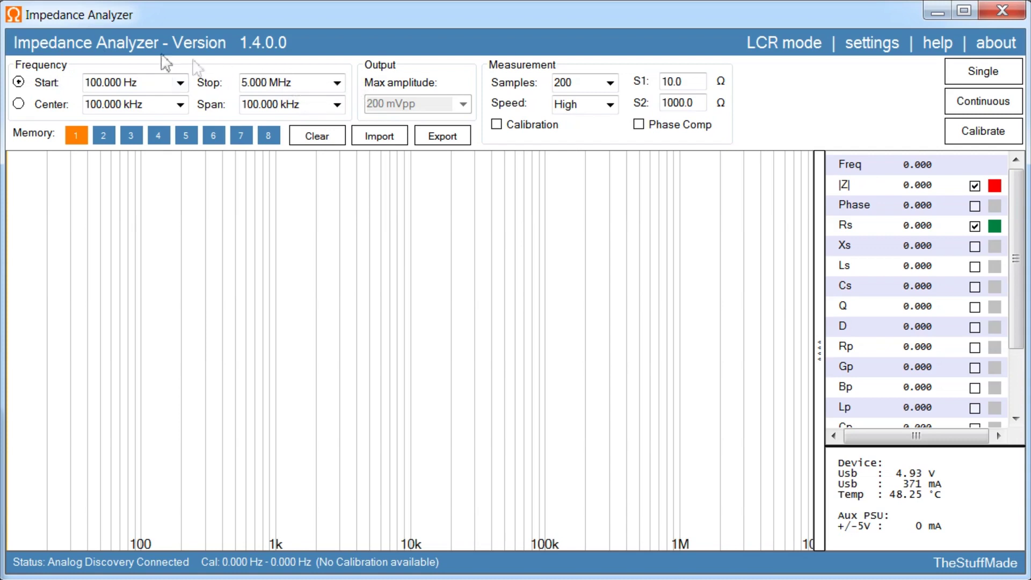
left_click(47, 105)
left_click(60, 85)
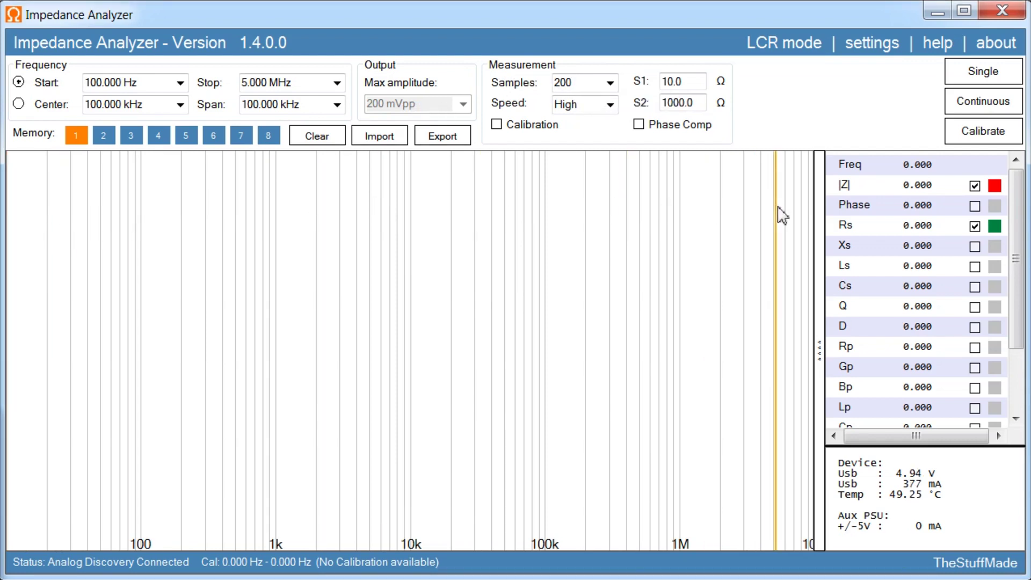
left_click(610, 83)
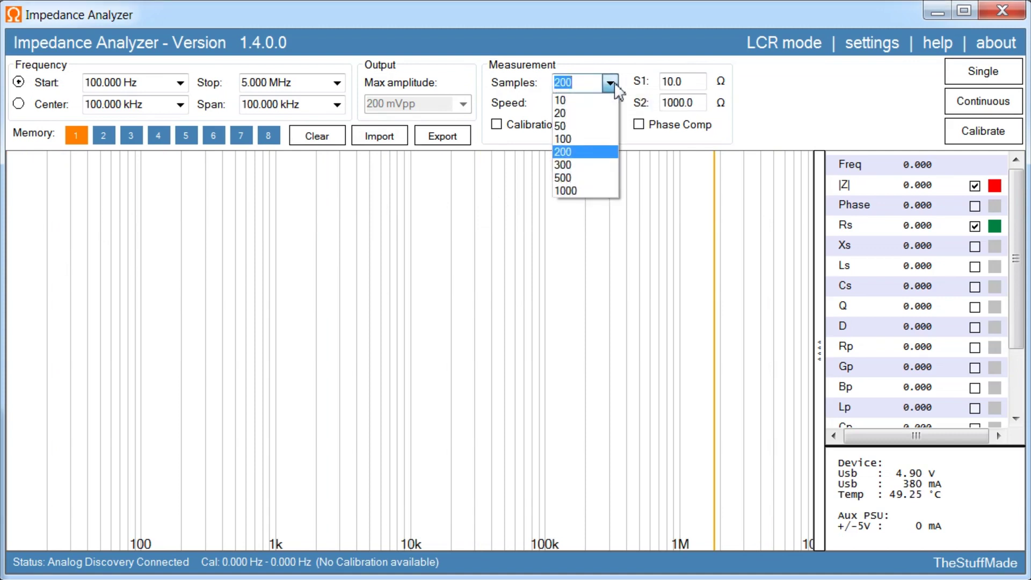
left_click(610, 83)
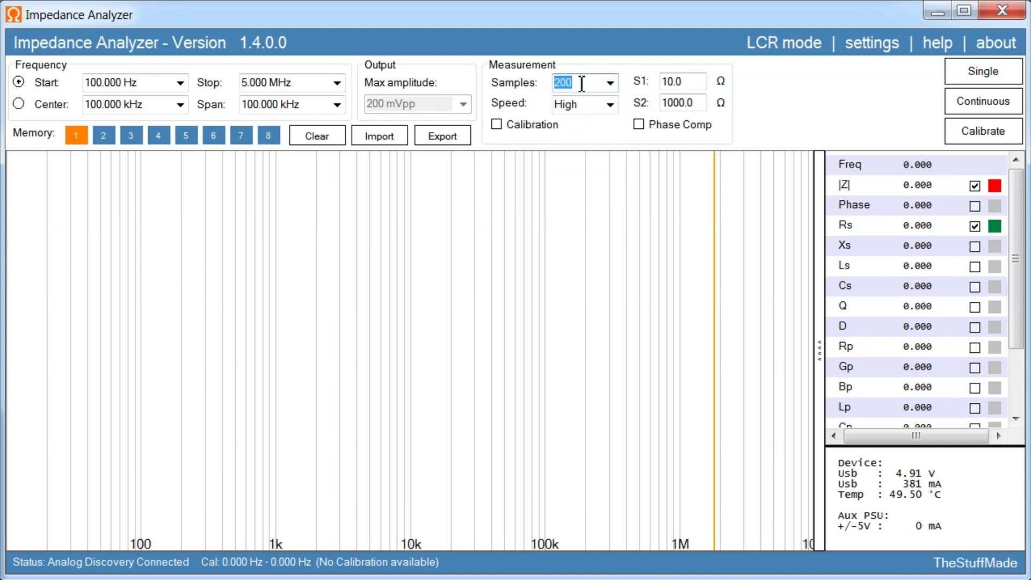
left_click(580, 84)
double_click(587, 84)
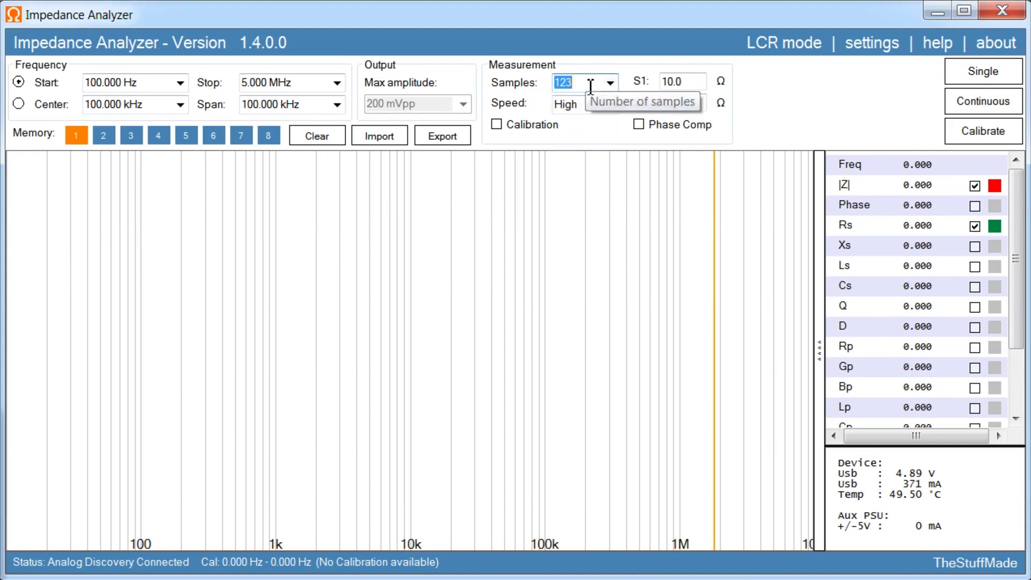
type("200")
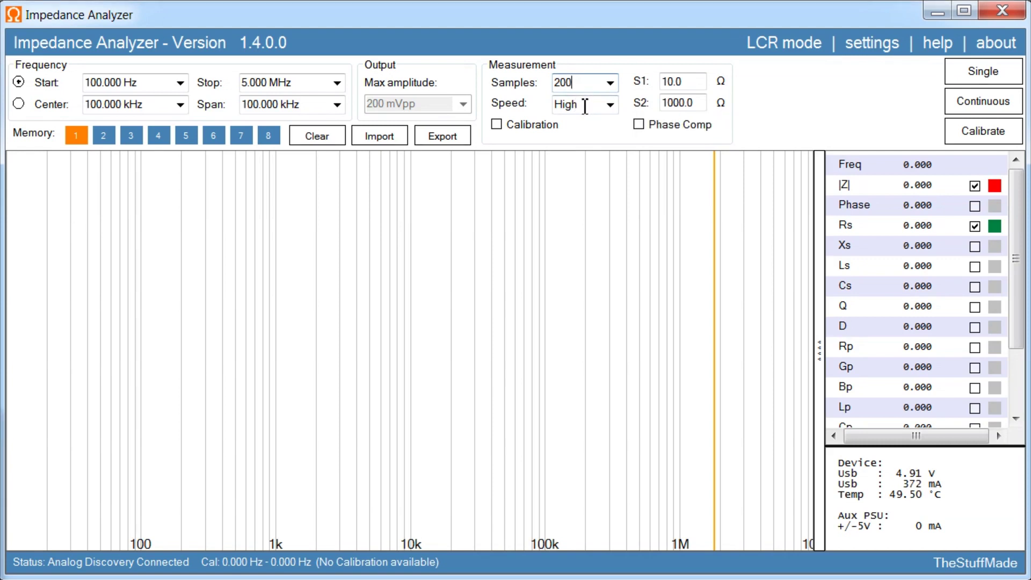
left_click(611, 105)
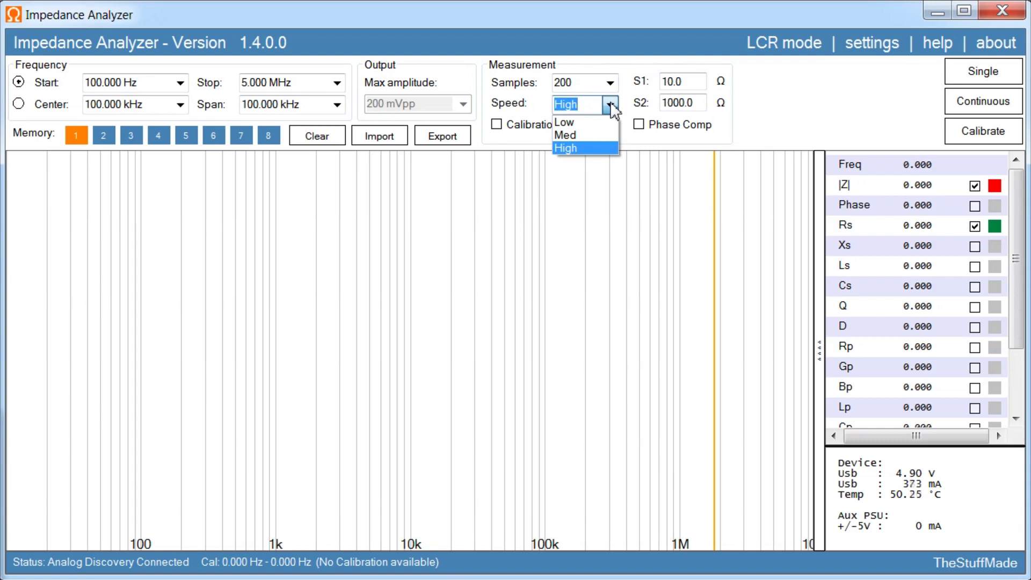
left_click(615, 110)
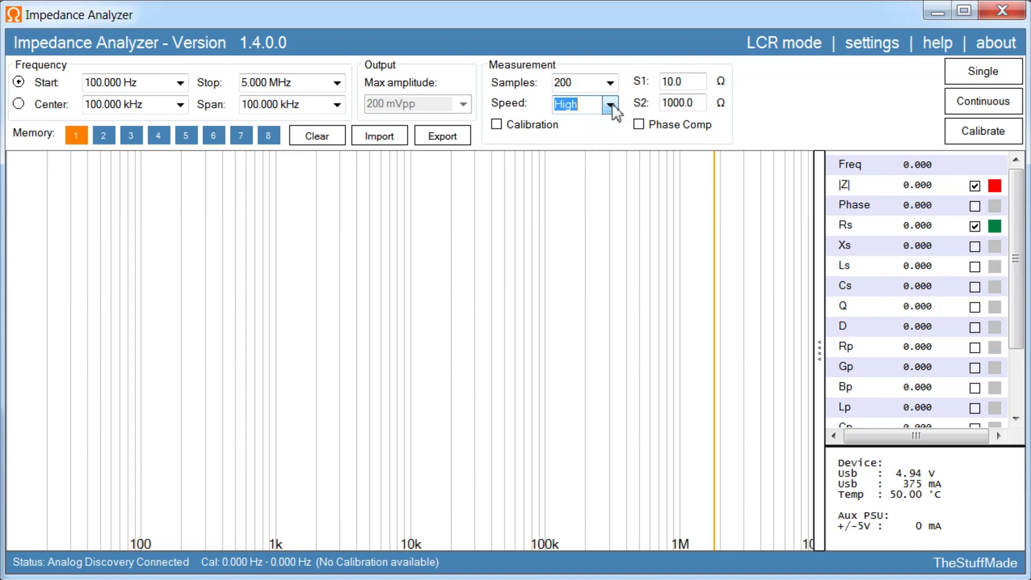
left_click(665, 81)
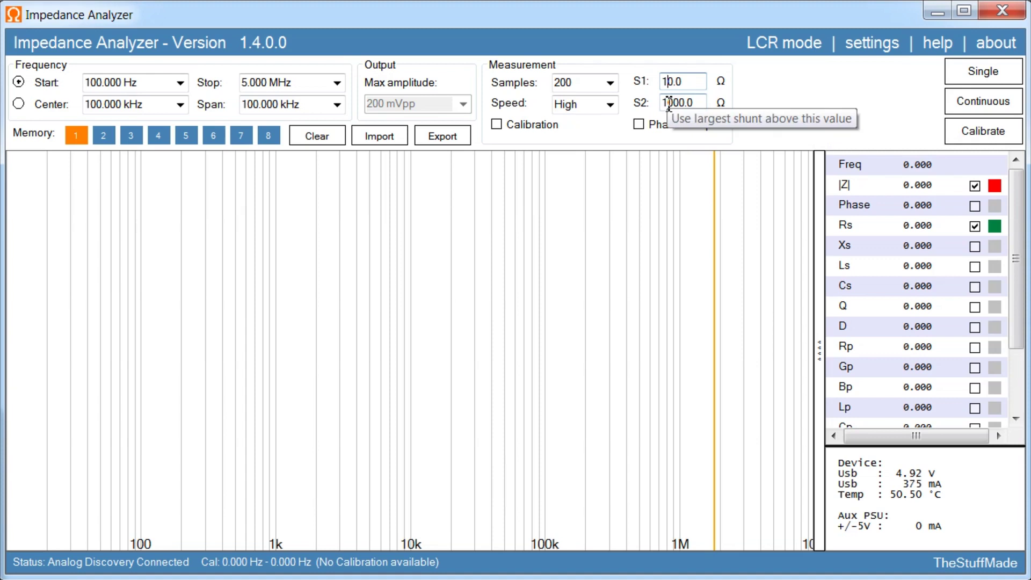
left_click(665, 106)
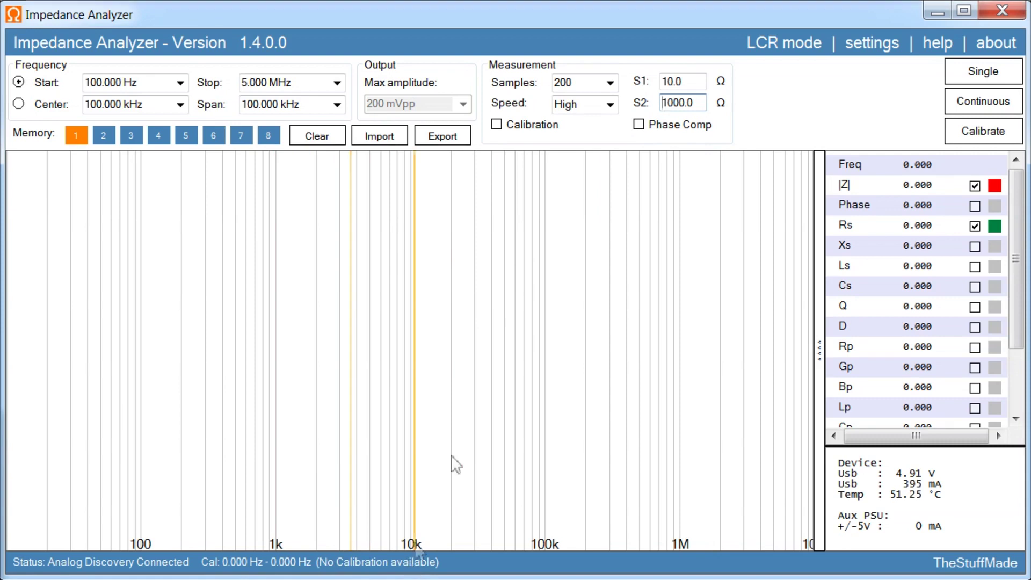
left_click(973, 141)
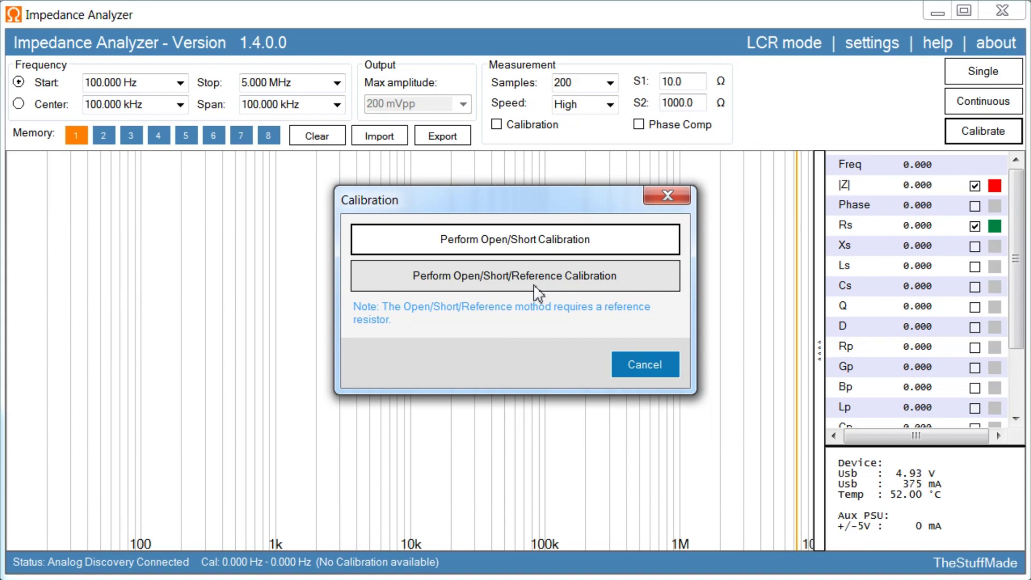
Step: Start Perform Open/Short Calibration and reach the open-probes preparation prompt
left_click(516, 245)
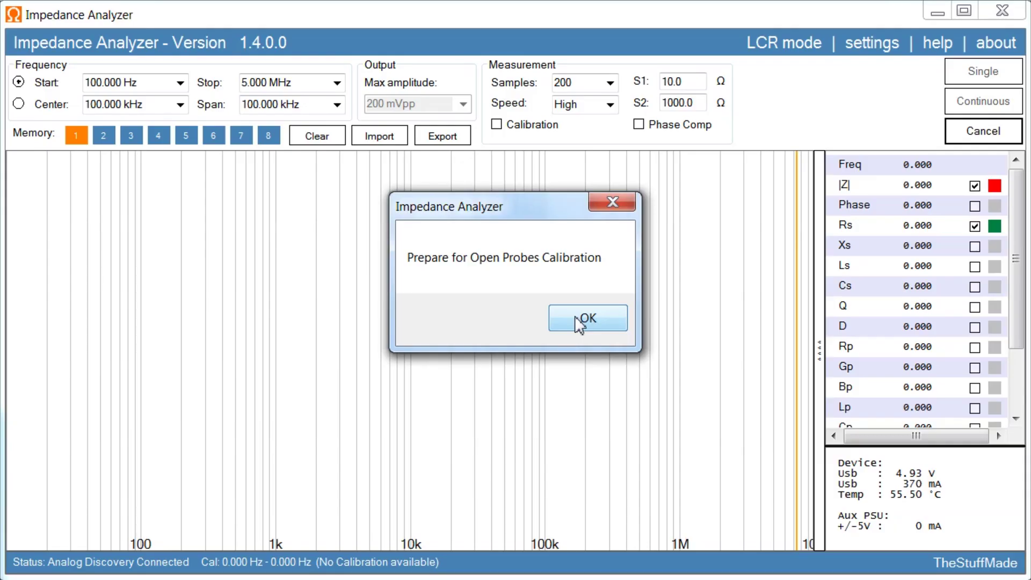
Step: Confirm open probes and complete the Open/Short calibration across 100 Hz–5 MHz
left_click(575, 318)
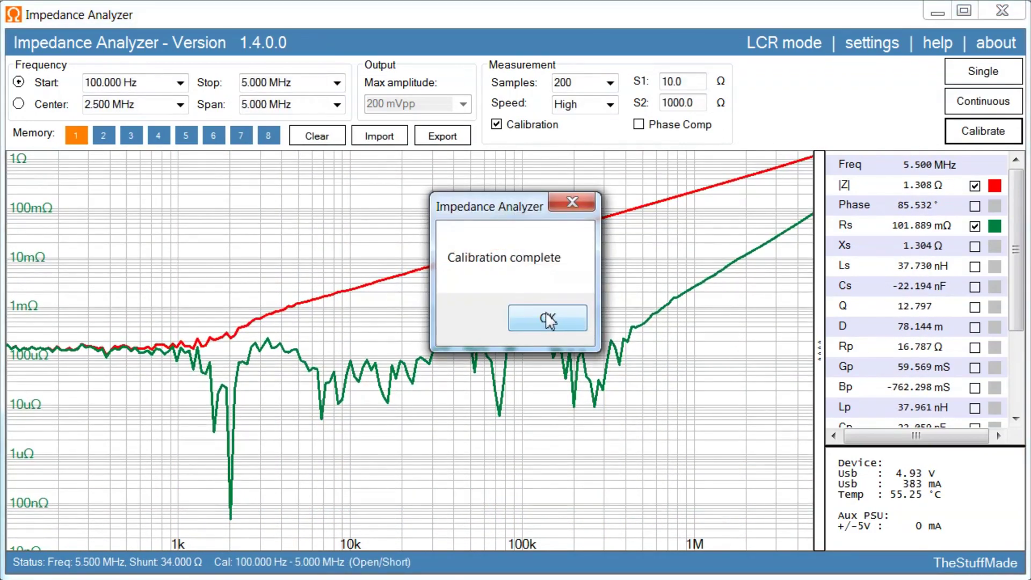
left_click(546, 313)
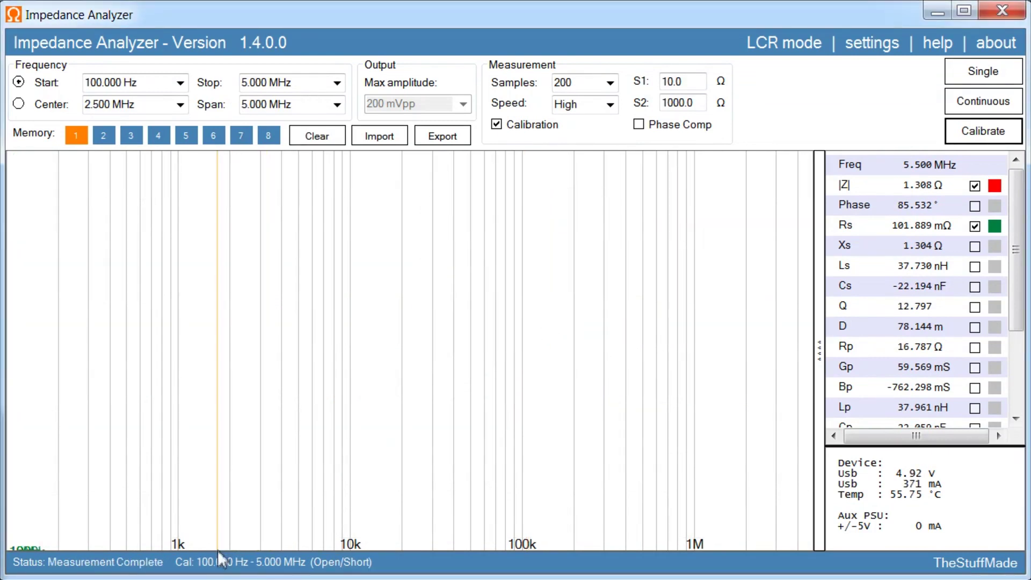
Step: Place the readout marker near 1 kHz and add the dissipation factor D trace
left_click(171, 483)
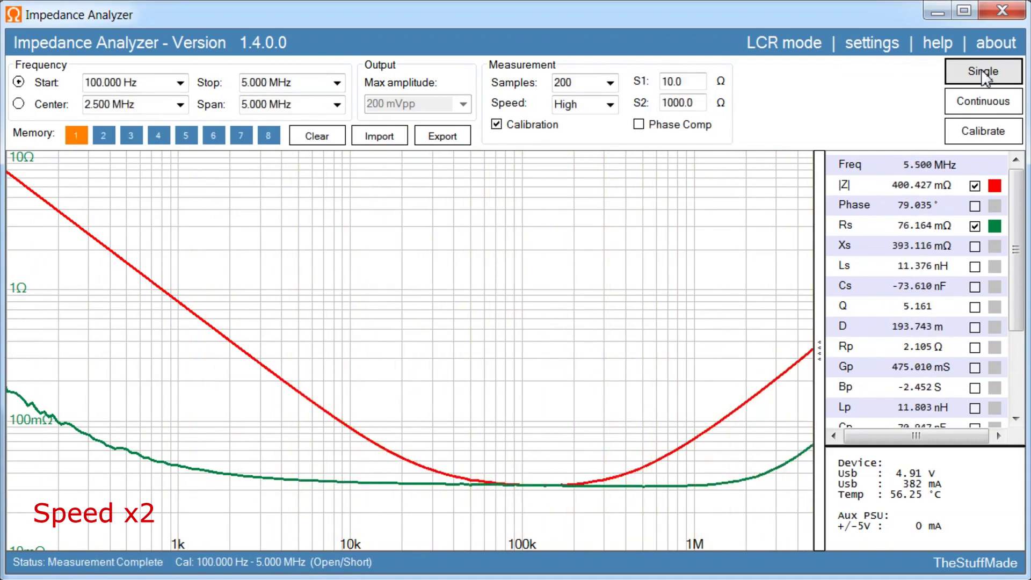
left_click(975, 327)
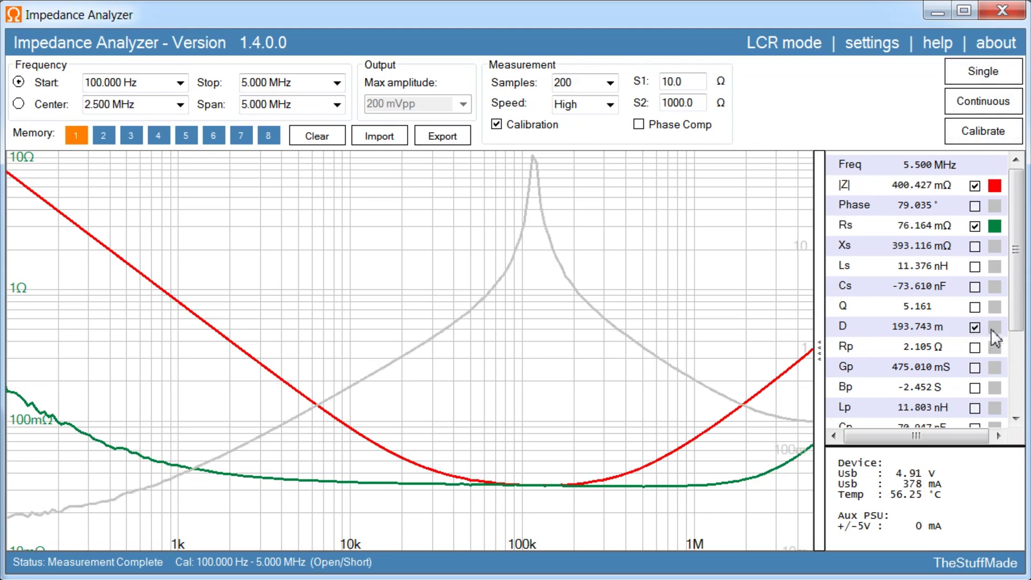
Step: Set the D trace colour to blue
left_click(994, 327)
left_click(521, 114)
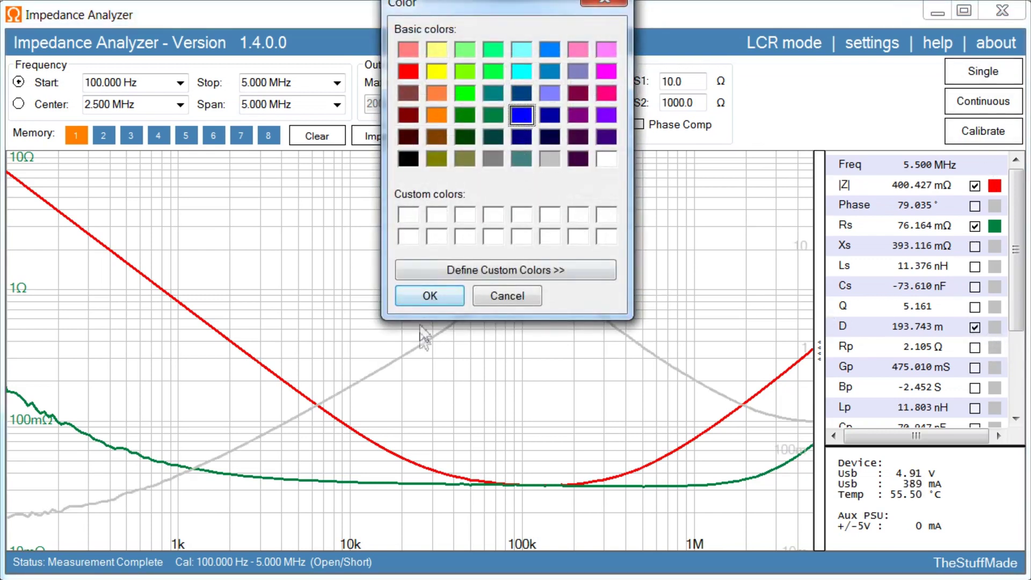
left_click(428, 297)
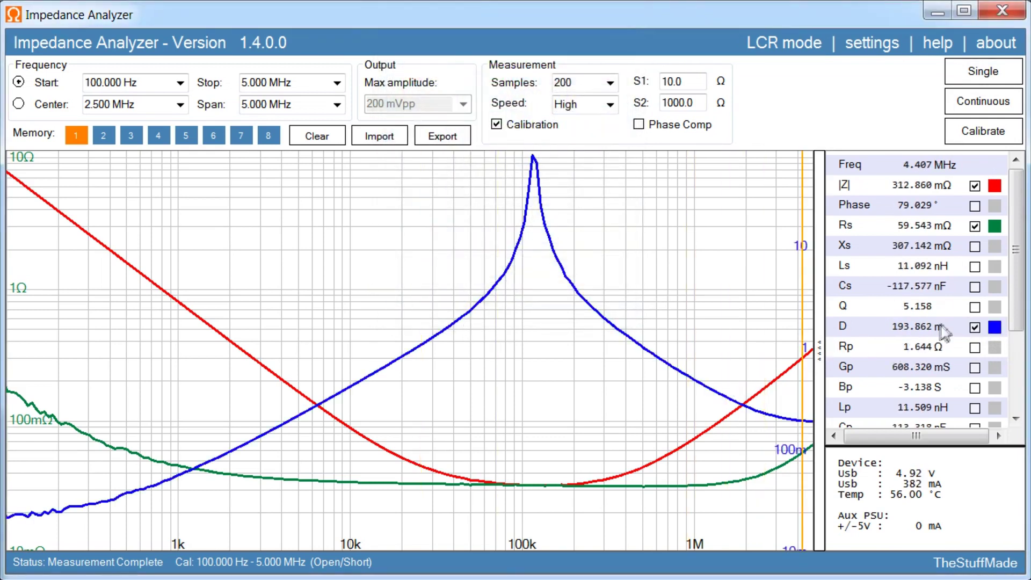
Step: Show the Cs capacitance trace in dark purple
left_click(975, 287)
left_click(994, 287)
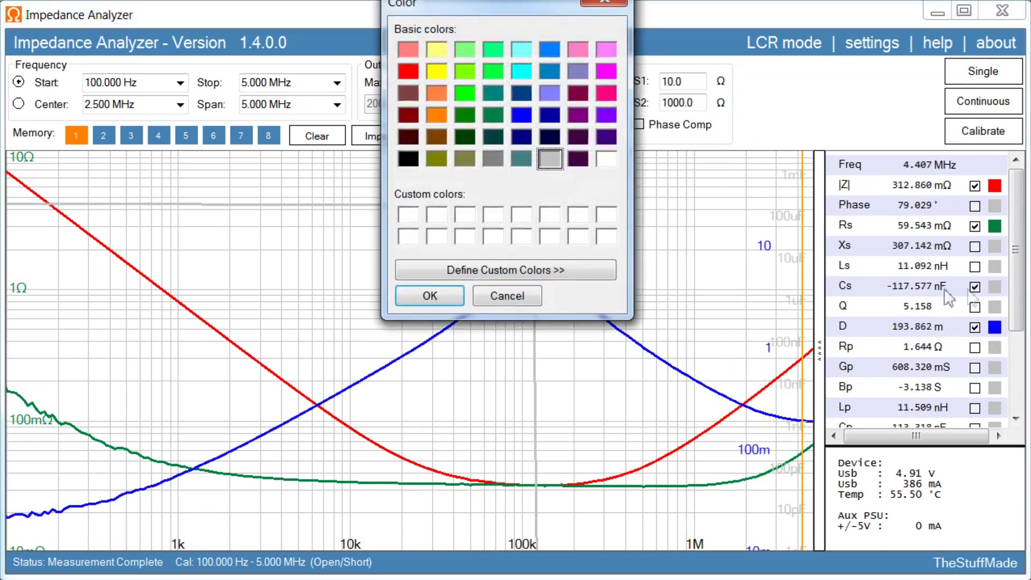
left_click(578, 94)
left_click(429, 296)
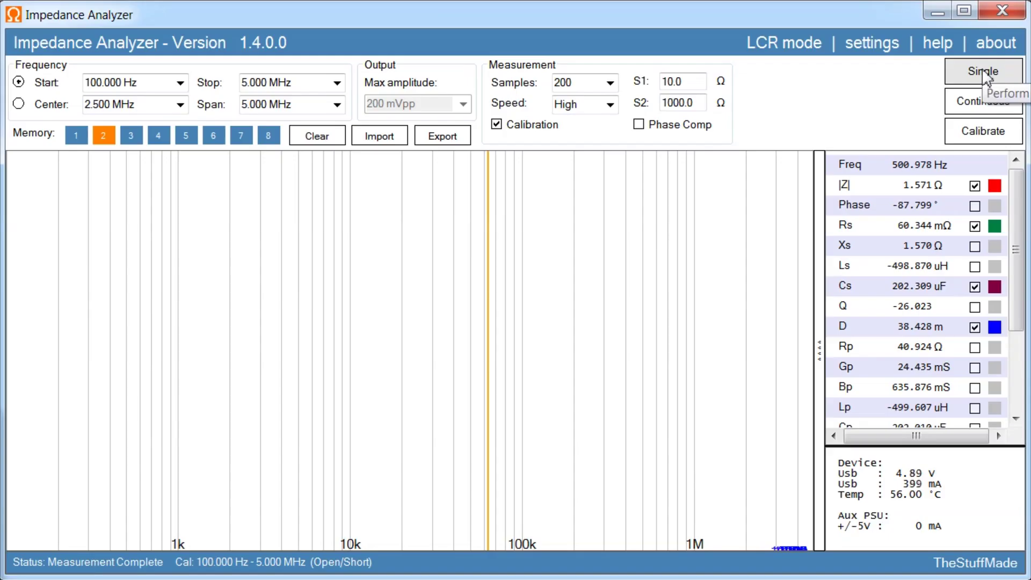
Step: Run one 100 Hz–5 MHz capacitor sweep into memory slot 2
left_click(984, 74)
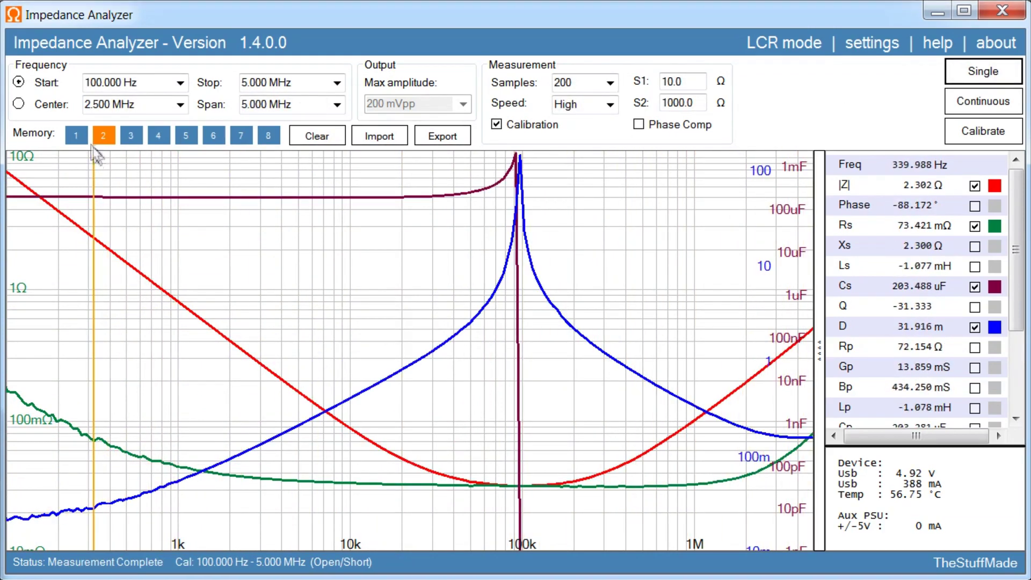
Step: Overlay memory slot 1's curves, then open the Export data to CSV dialog
left_click(79, 134)
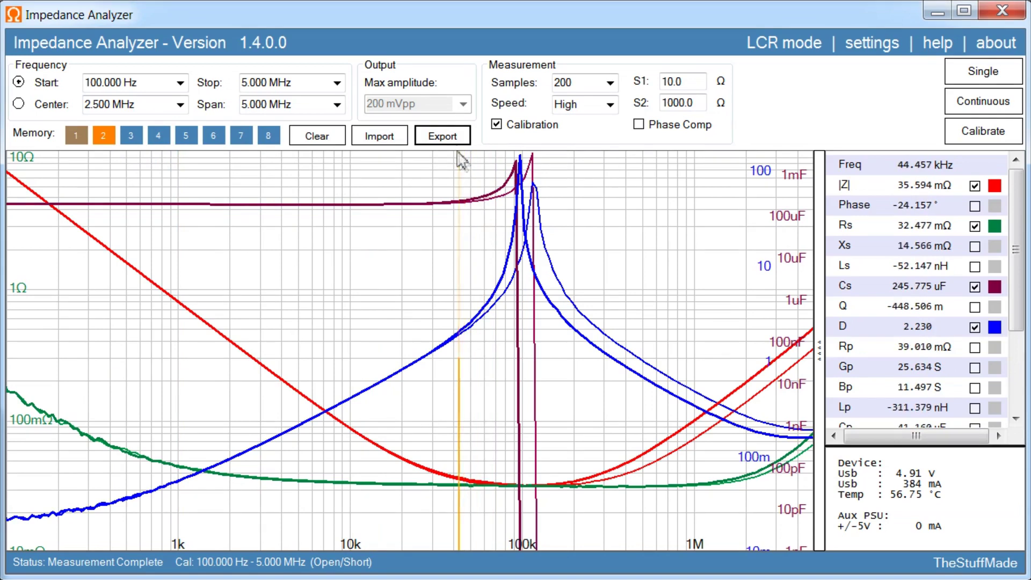
left_click(442, 135)
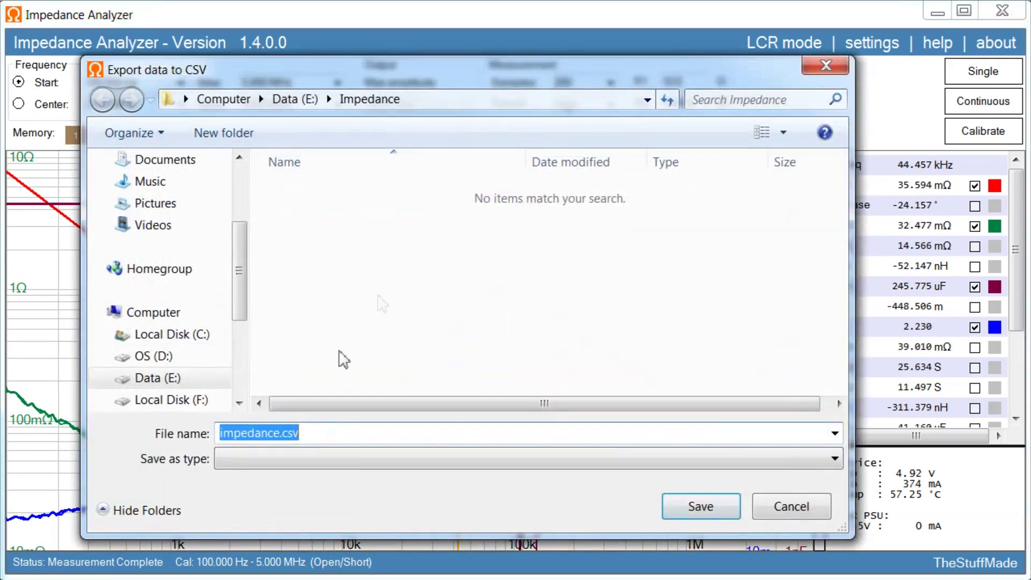
Step: Save the sweep as impedance.csv in E:\Impedance and open it in Notepad2
left_click(282, 434)
left_click(306, 433)
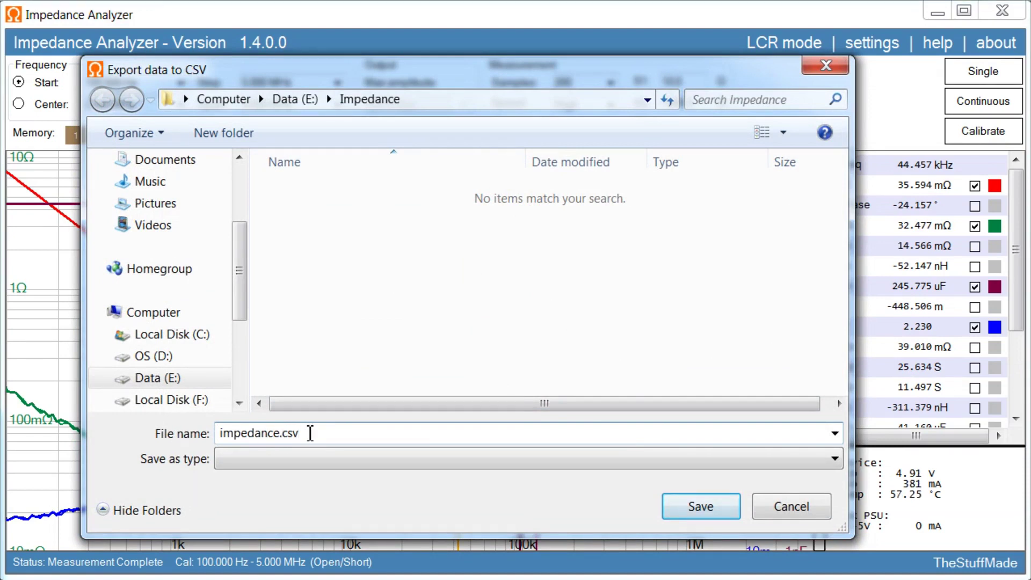
left_click(701, 508)
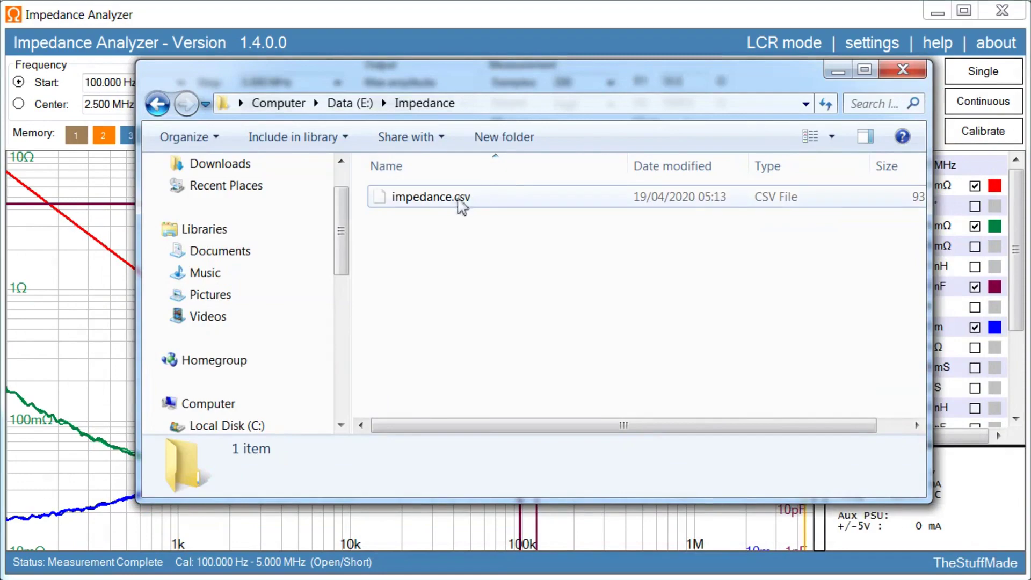
double_click(460, 207)
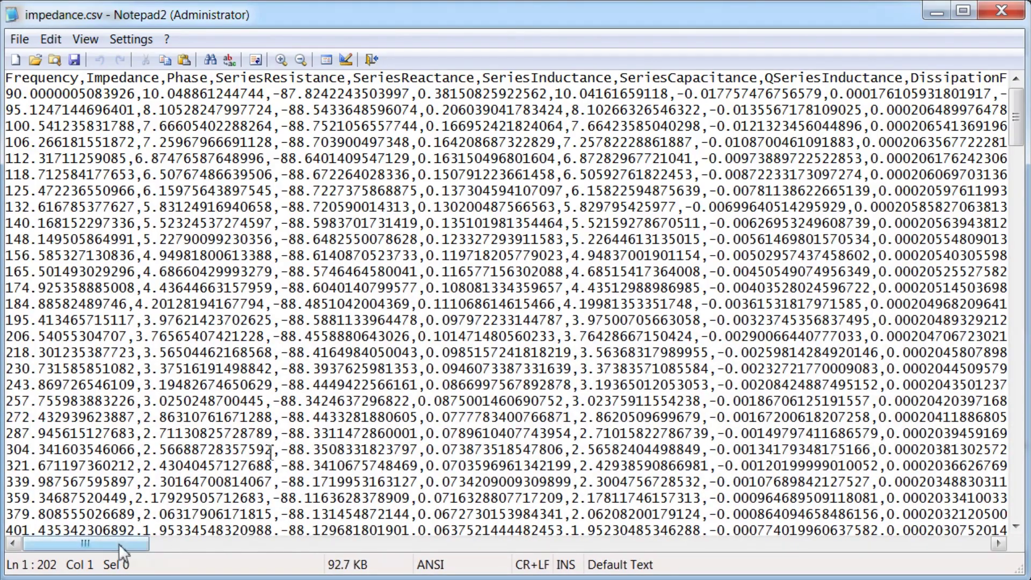
Step: Scroll across impedance.csv's columns, checking the ParallelConductance and Impedance headings
left_click_drag(117, 543, 220, 543)
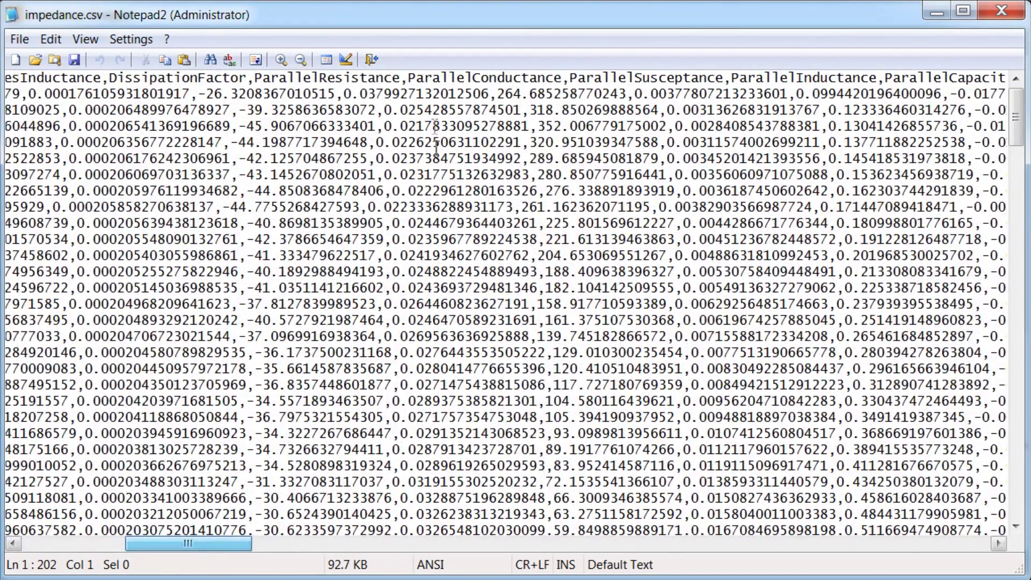
double_click(501, 80)
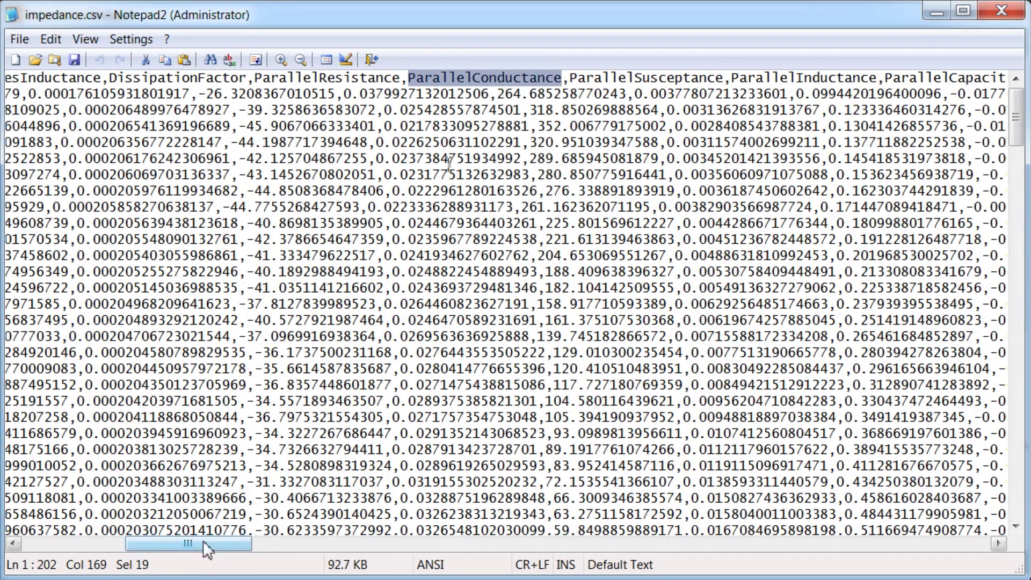
left_click_drag(193, 543, 69, 565)
left_click(47, 77)
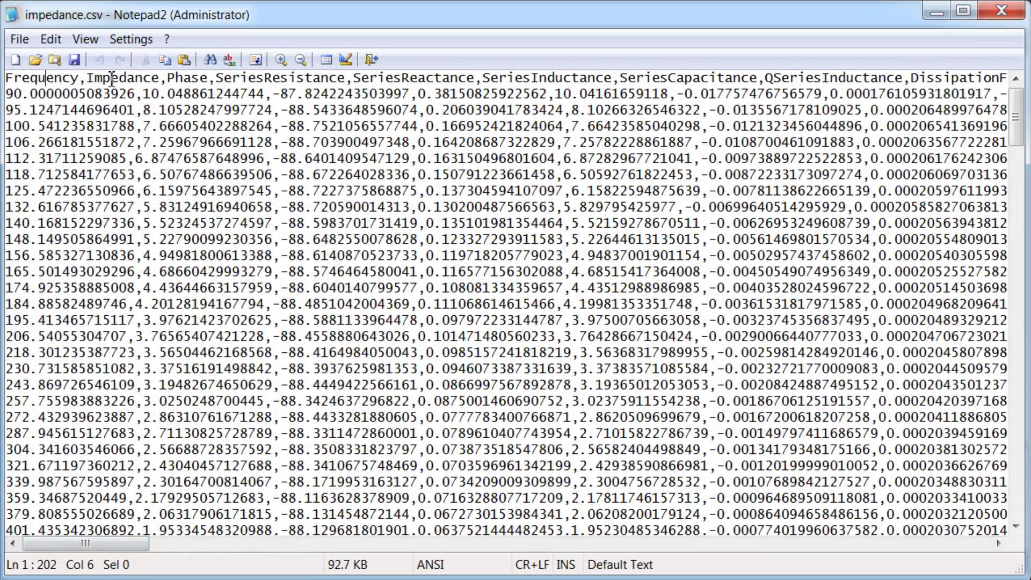
left_click(122, 78)
mouse_move(88, 543)
left_mouse_down()
mouse_move(481, 542)
mouse_move(89, 543)
left_mouse_up()
Step: Scroll down to the last data rows, then close Notepad2 and the folder window
scroll(223, 326, "down", 20)
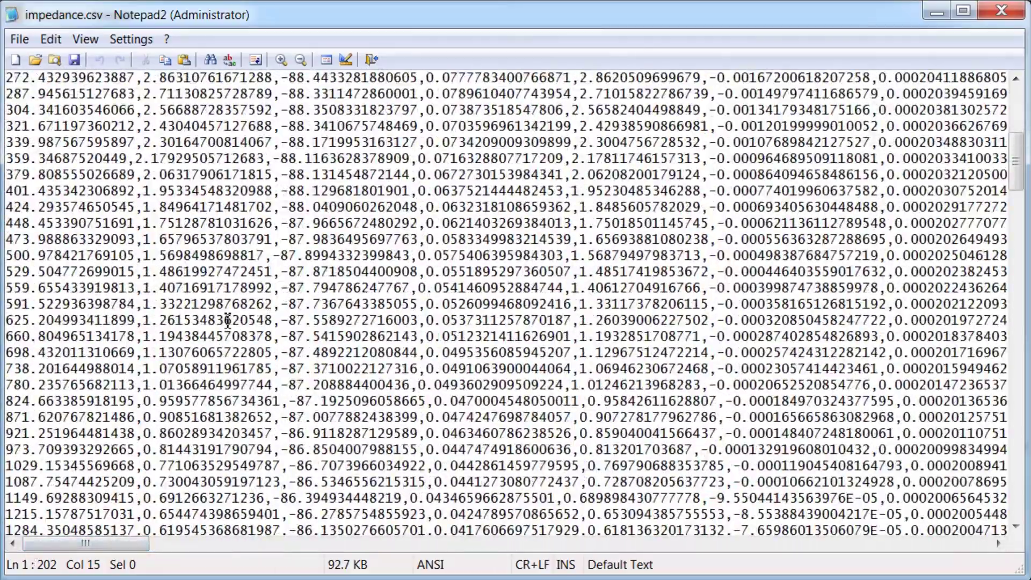
scroll(223, 327, "down", 20)
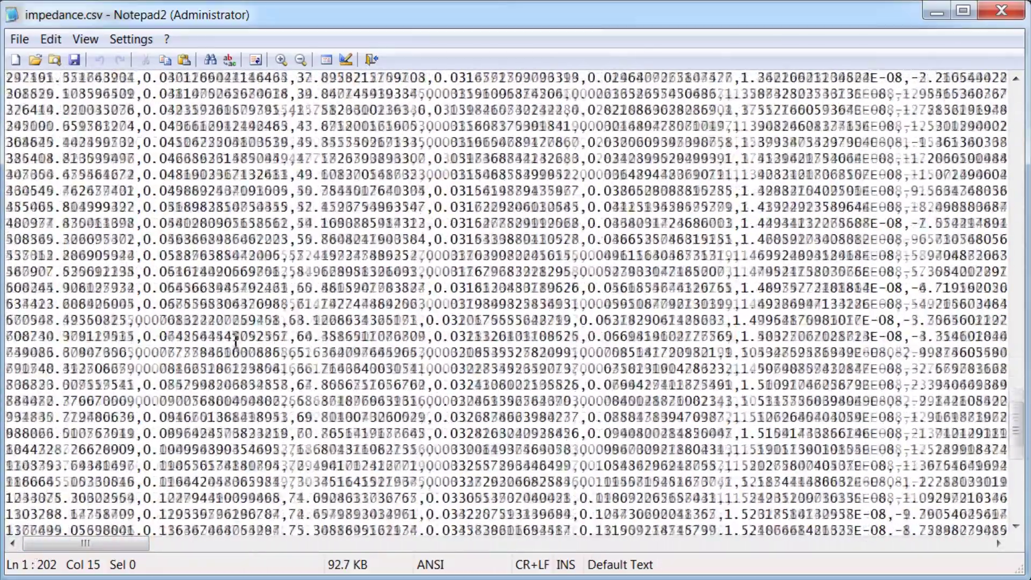
left_click(1009, 515)
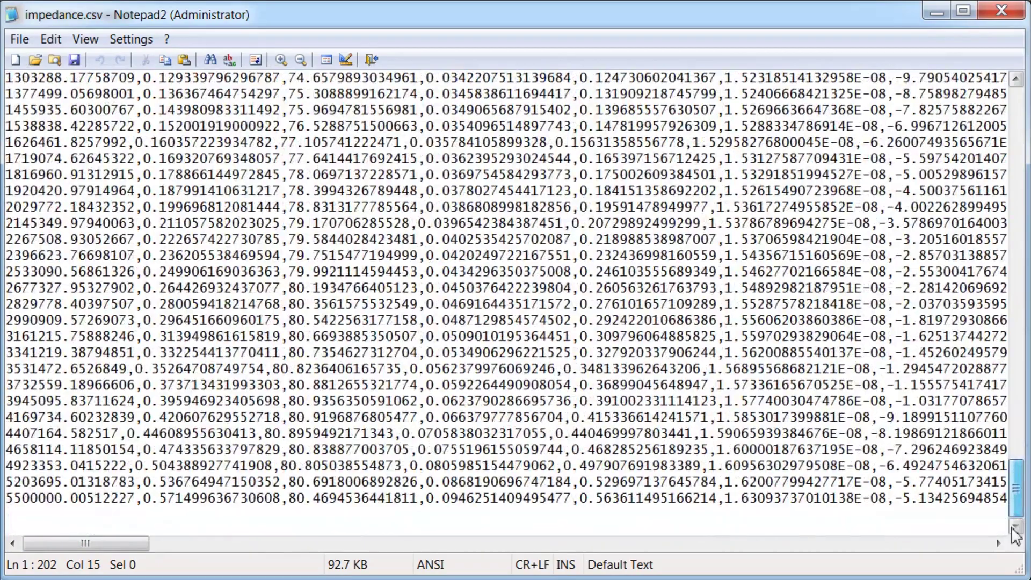
left_click_drag(1012, 519, 985, 97)
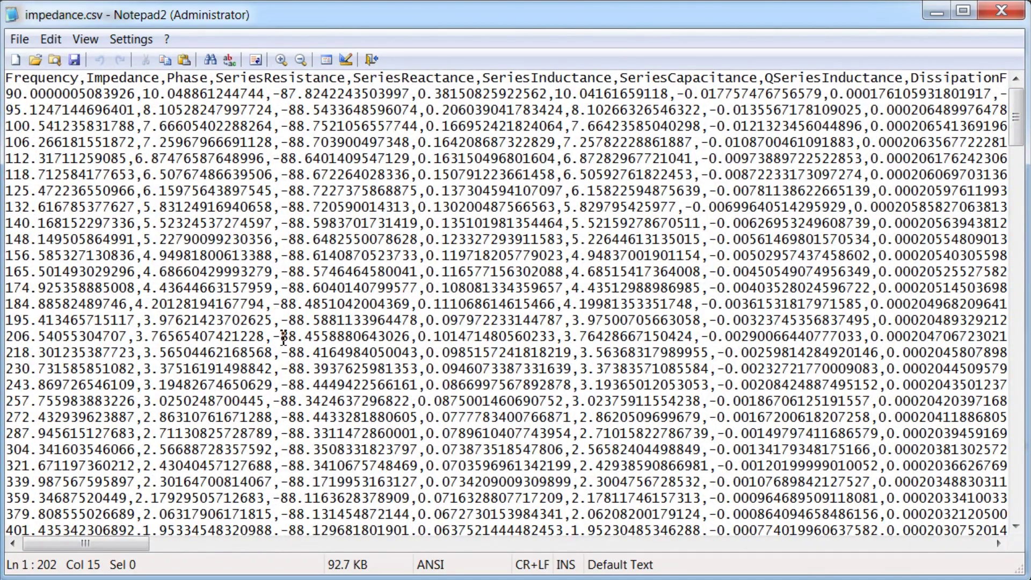
left_click(1010, 16)
left_click(907, 72)
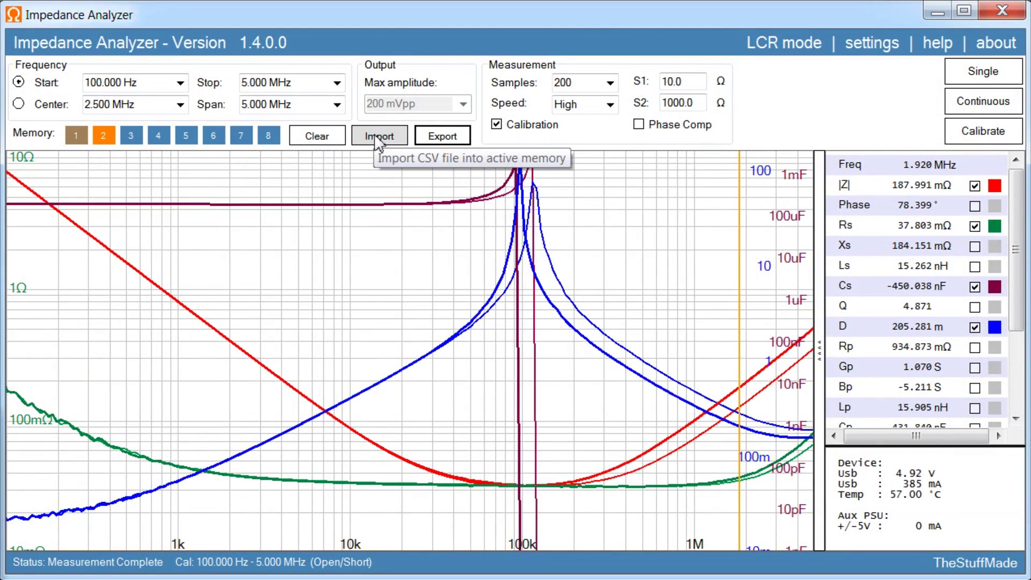
Step: Clear all stored sweeps and import impedance.csv into memory slot 1
left_click(316, 136)
left_click(75, 137)
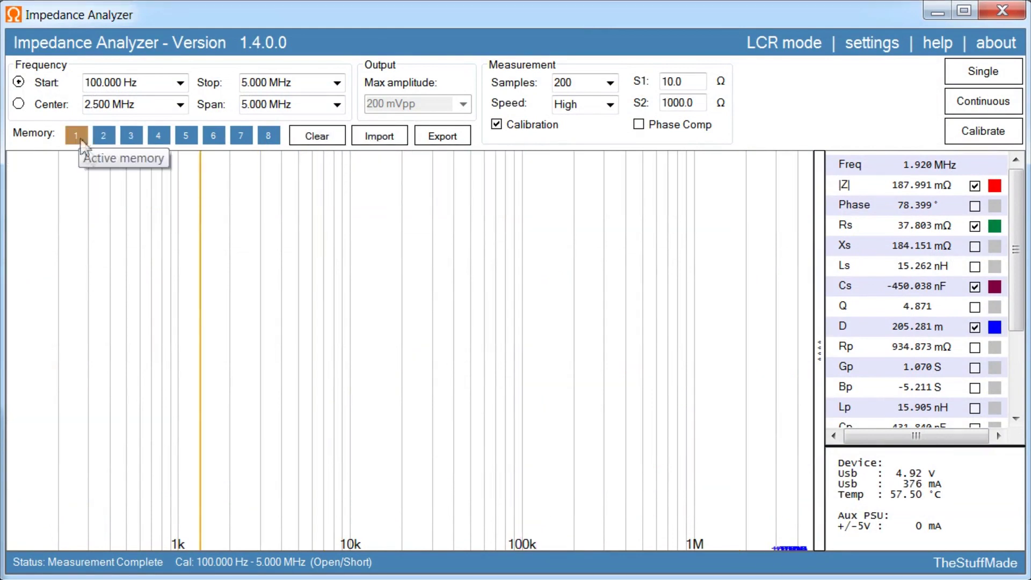
left_click(375, 138)
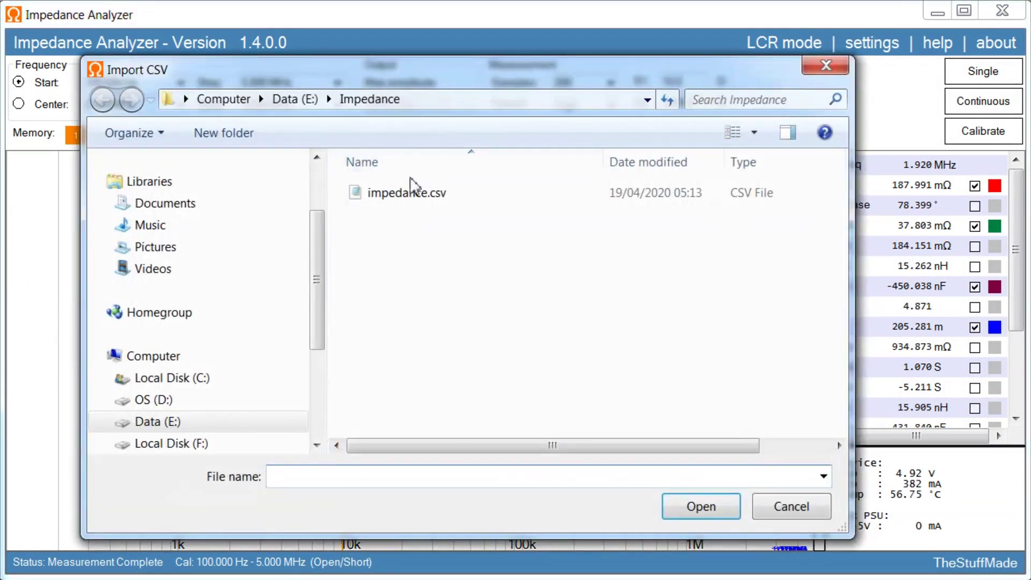
left_click(406, 194)
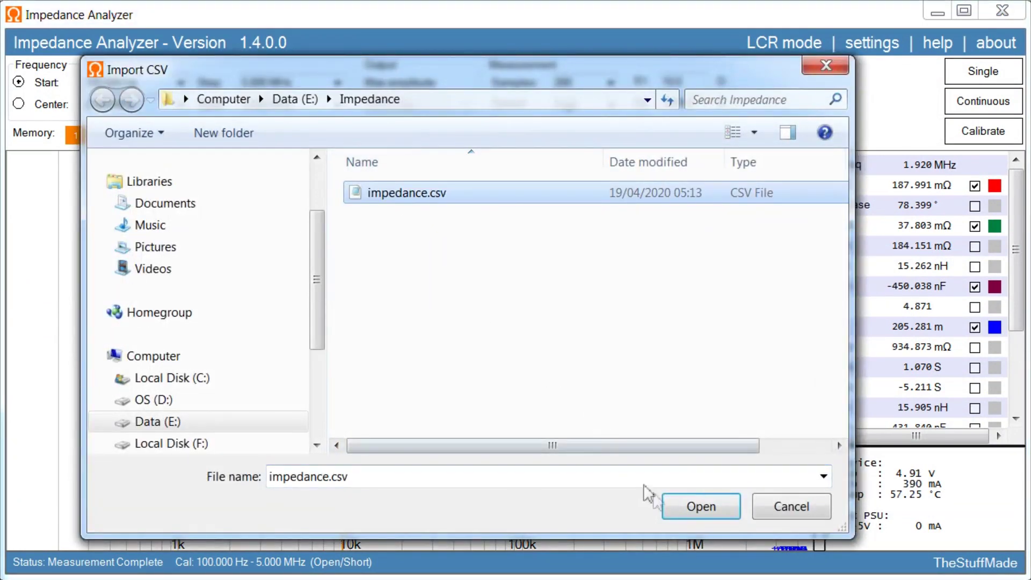
left_click(687, 506)
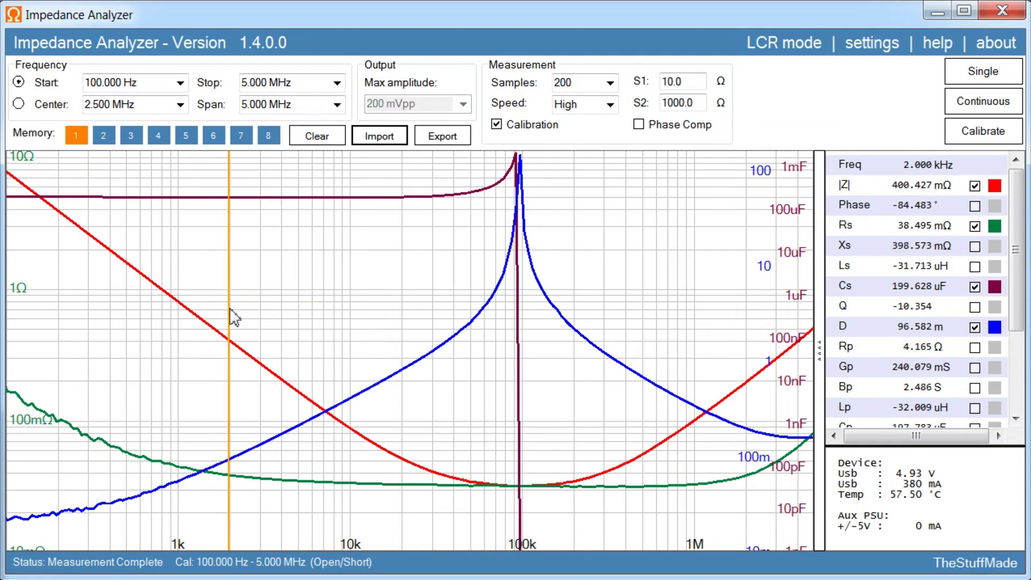
Step: Measure the capacitor in LCR mode at a 5.000 kHz test frequency, then return to impedance mode
left_click(793, 51)
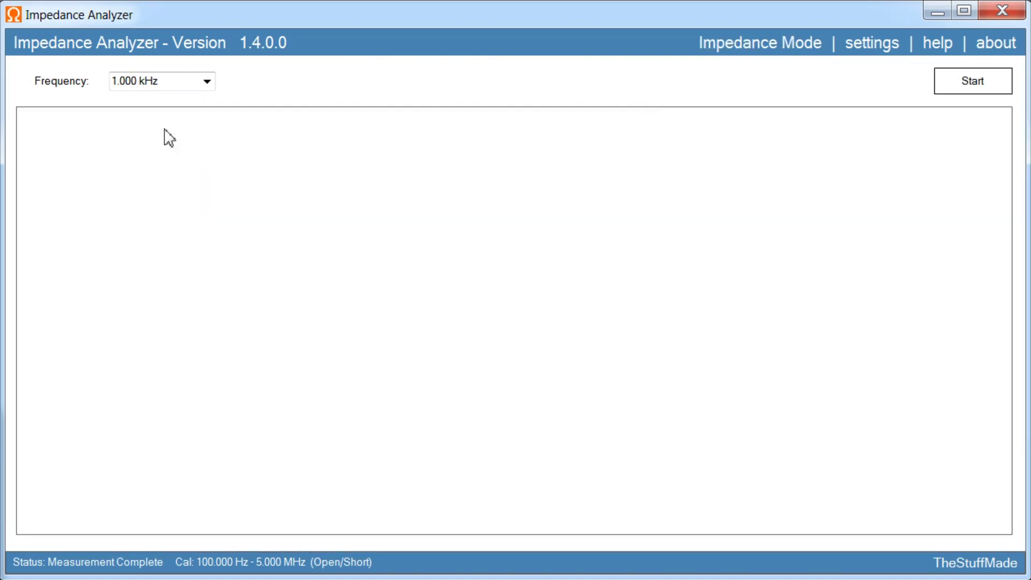
left_click(205, 85)
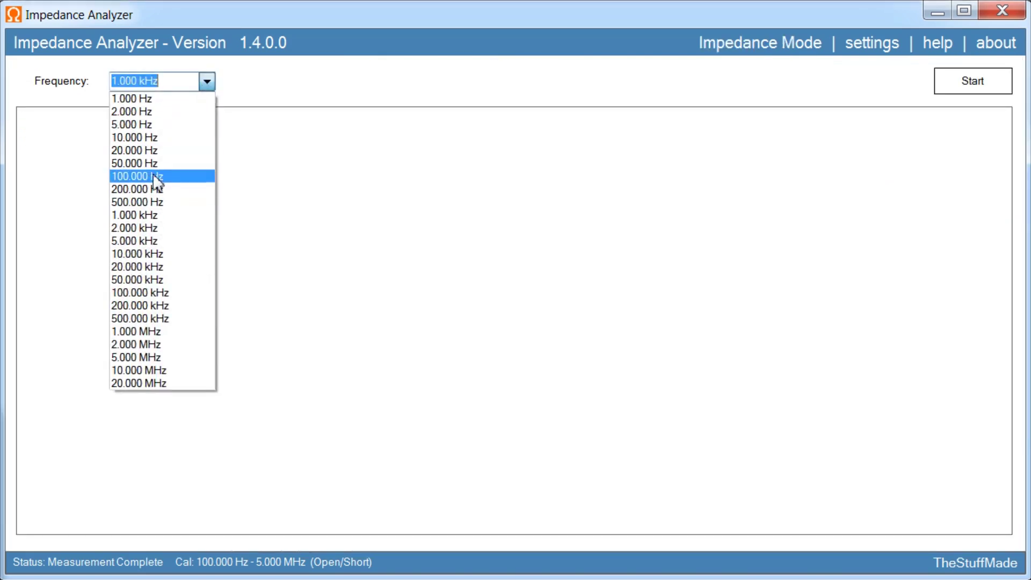
left_click(157, 241)
left_click(962, 91)
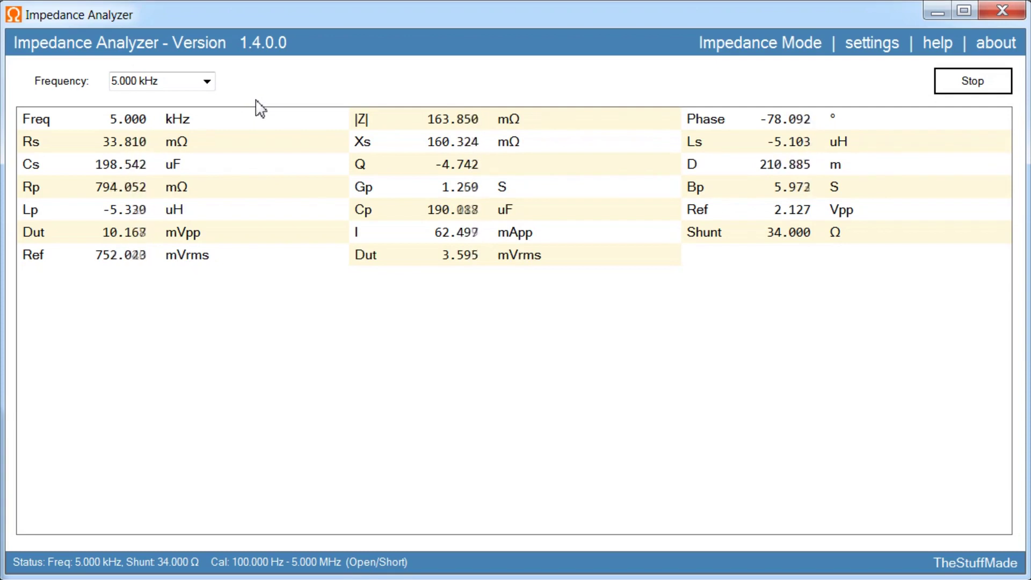
left_click(746, 44)
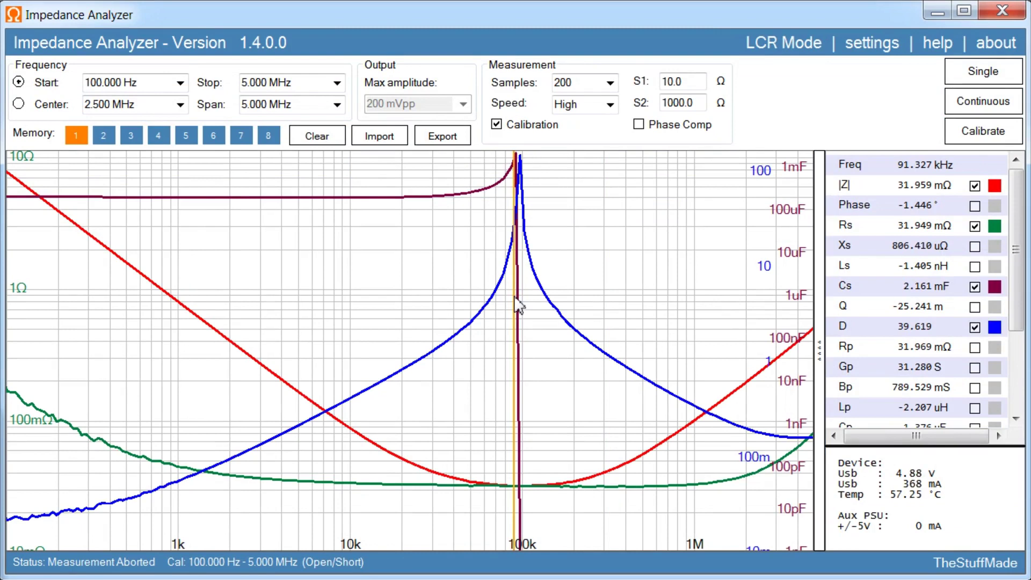
Step: Move the frequency marker around the resonance to 91.327 kHz, where |Z| reads about 31.96 mΩ
left_click_drag(514, 296, 517, 299)
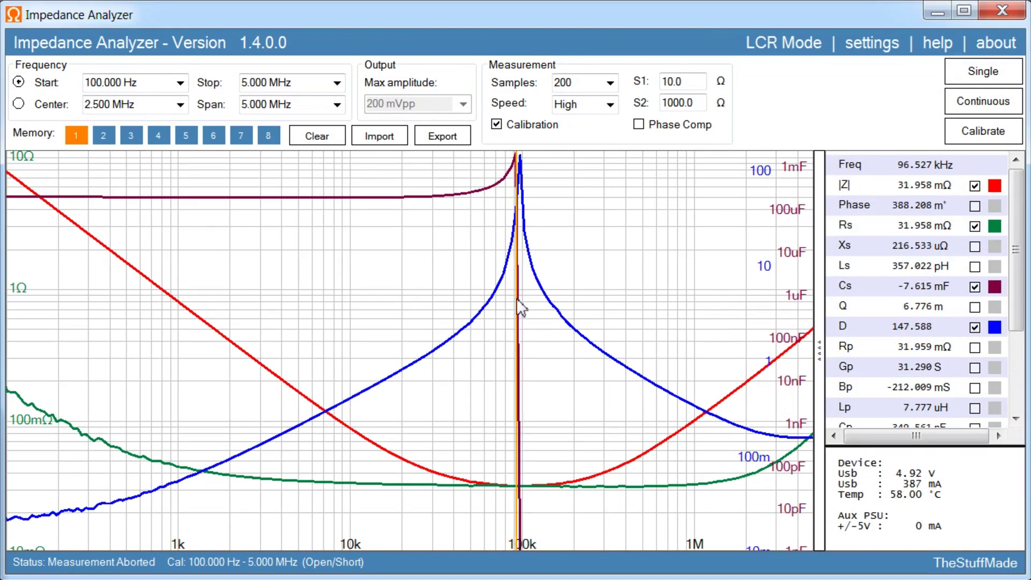
left_click_drag(518, 300, 514, 293)
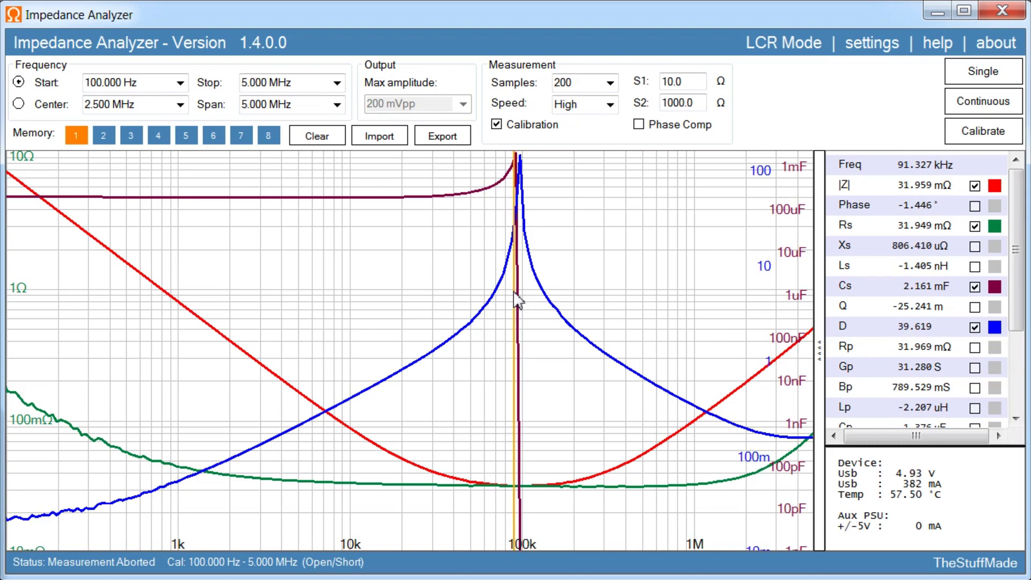
left_click_drag(514, 294, 512, 291)
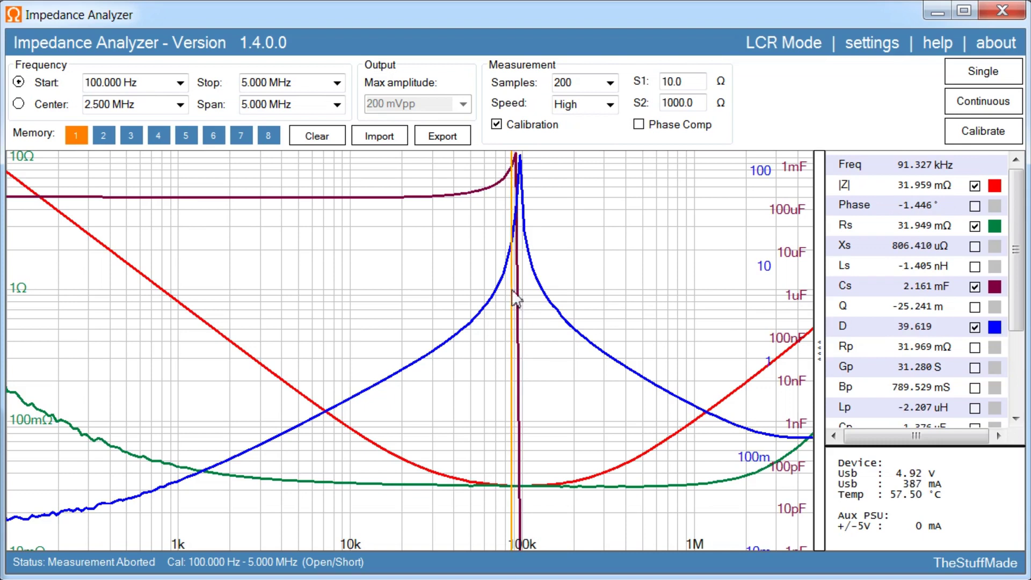